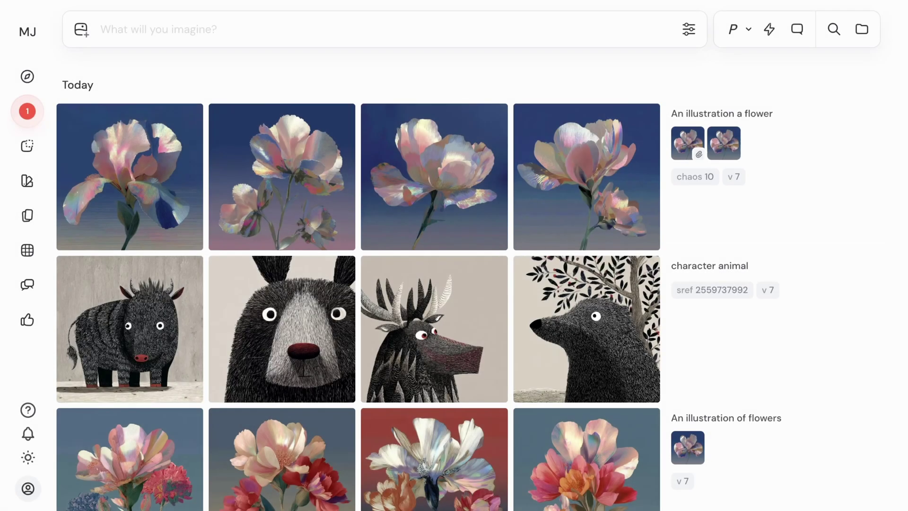
# Generate 'A dragon with wings' using the iris image as an image prompt.
pyautogui.moveTo(191, 105)
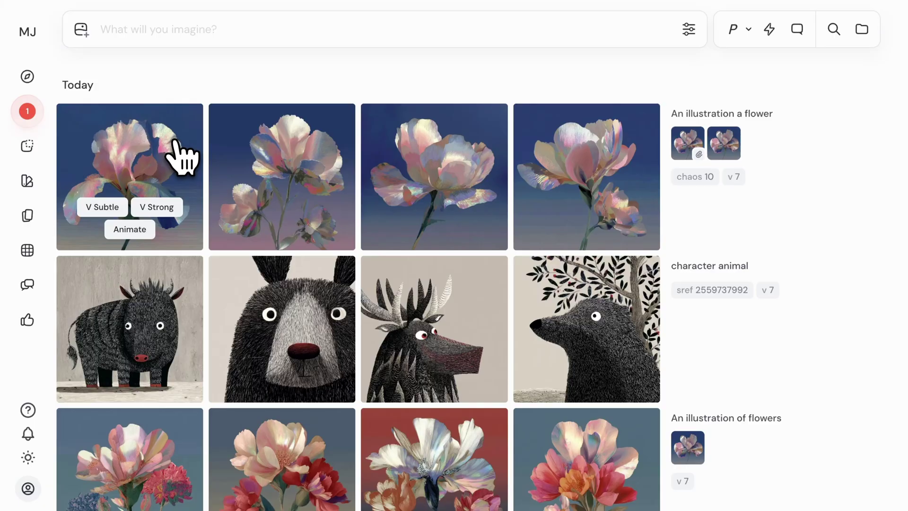
pyautogui.moveTo(176, 142); pyautogui.dragTo(257, 76)
pyautogui.write('A dragon with wings')
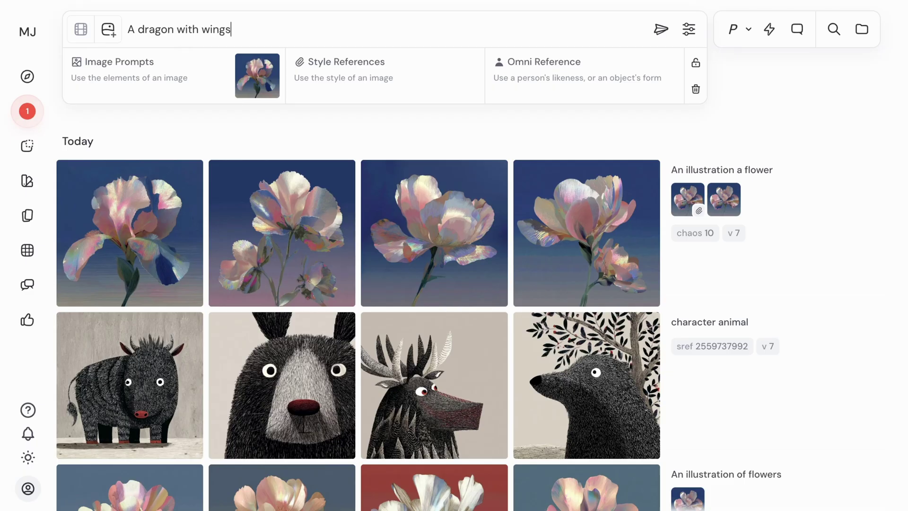
pyautogui.press('Return')
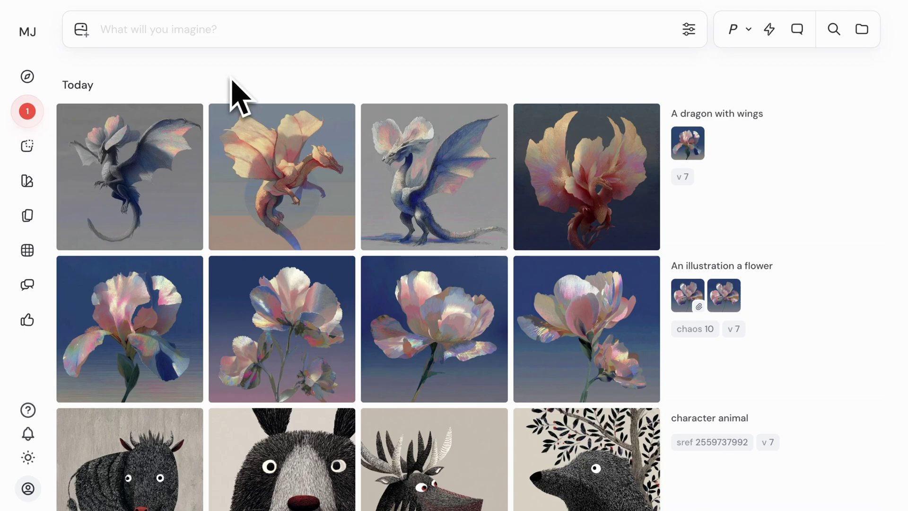
# Rerun 'A dragon with wings' and its iris image prompt with --iw 0.5 appended.
pyautogui.moveTo(294, 172)
pyautogui.moveTo(699, 228)
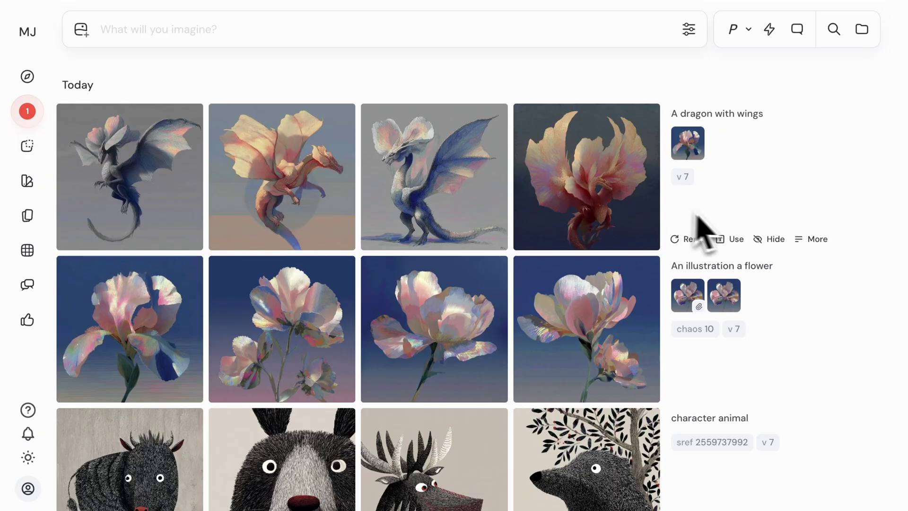
pyautogui.click(733, 239)
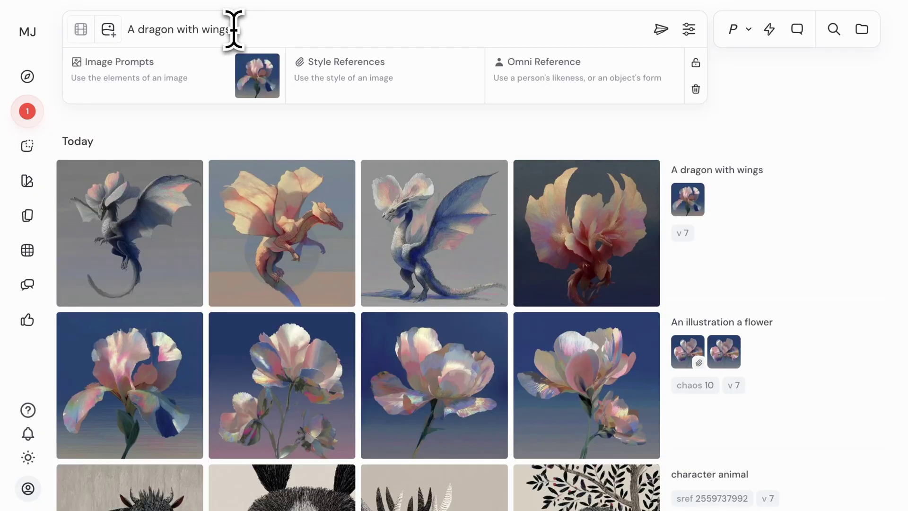
pyautogui.click(233, 30)
pyautogui.write('--iw 0.')
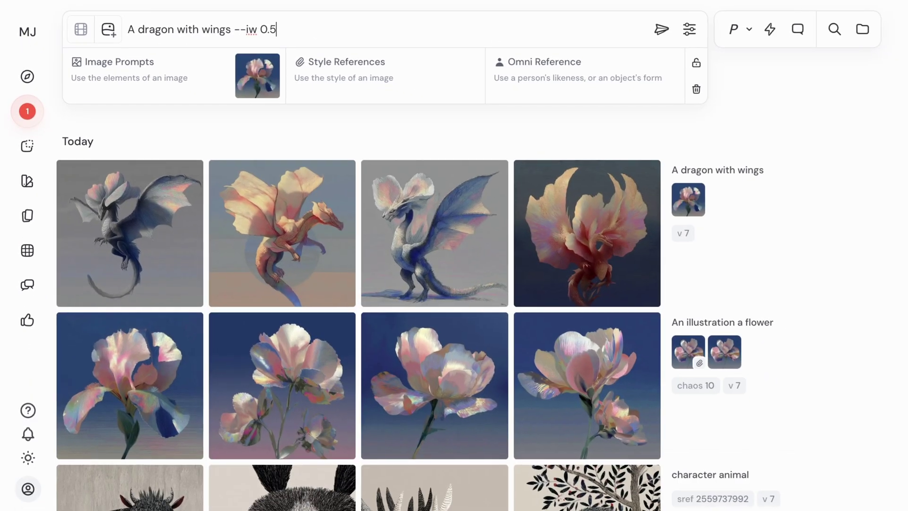
pyautogui.press('Return')
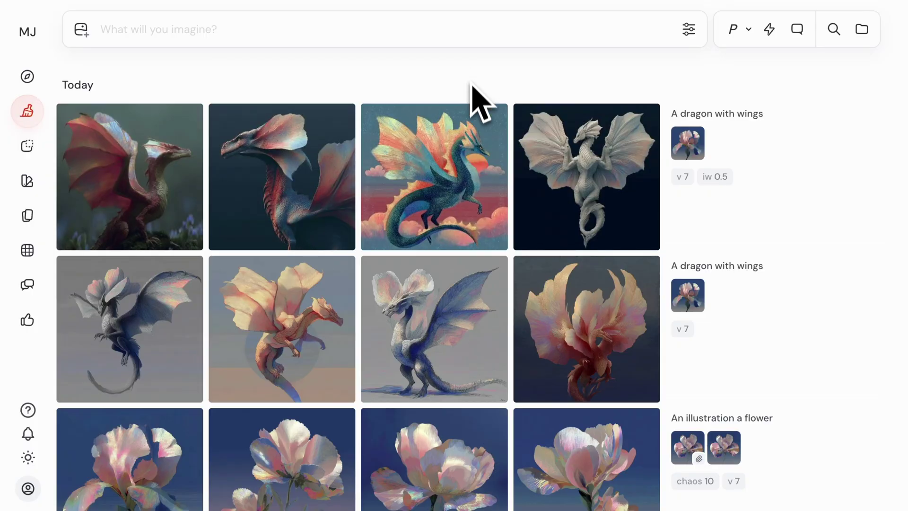
# Rerun 'A dragon with wings' with the black bear image added beside the iris image prompt.
pyautogui.moveTo(468, 127)
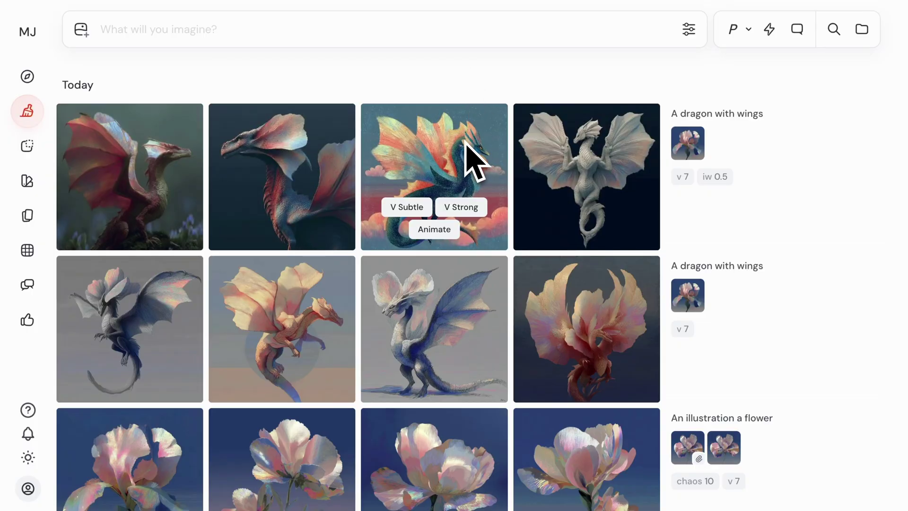
pyautogui.moveTo(674, 326)
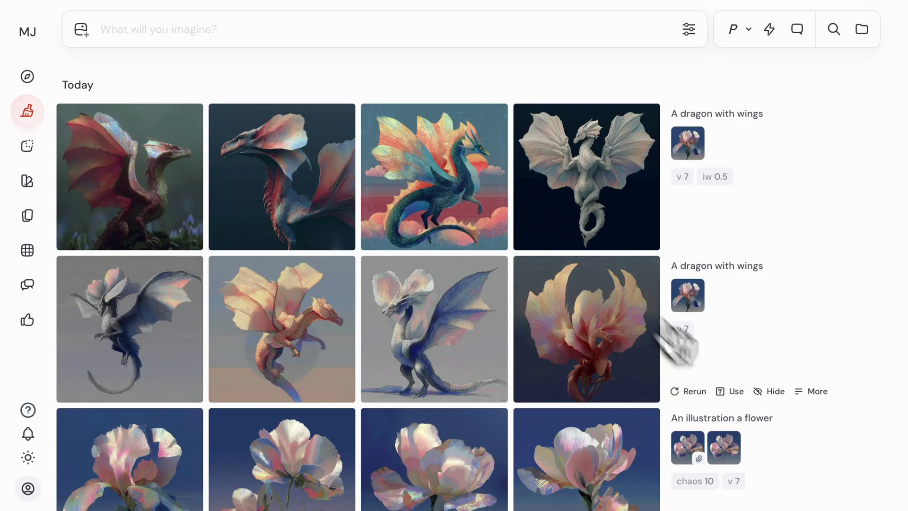
pyautogui.click(731, 392)
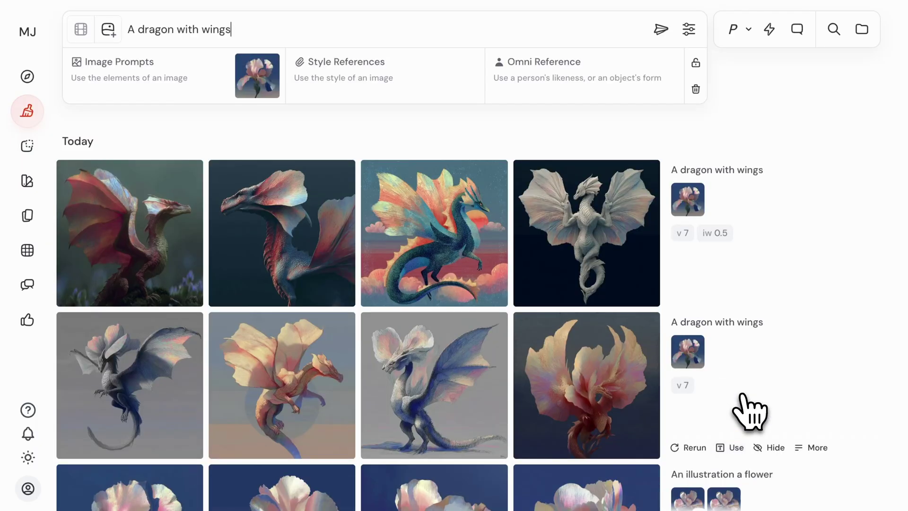
pyautogui.scroll(-3, 552, 385)
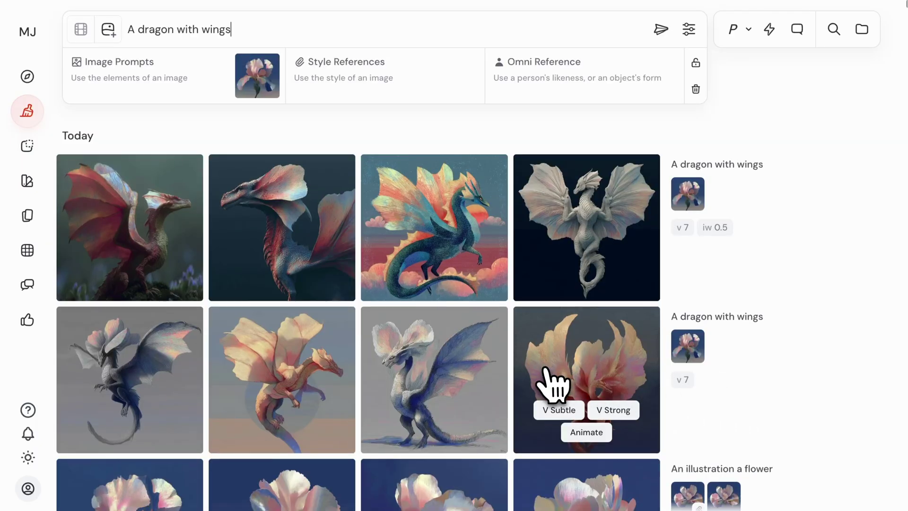
pyautogui.scroll(-10, 551, 386)
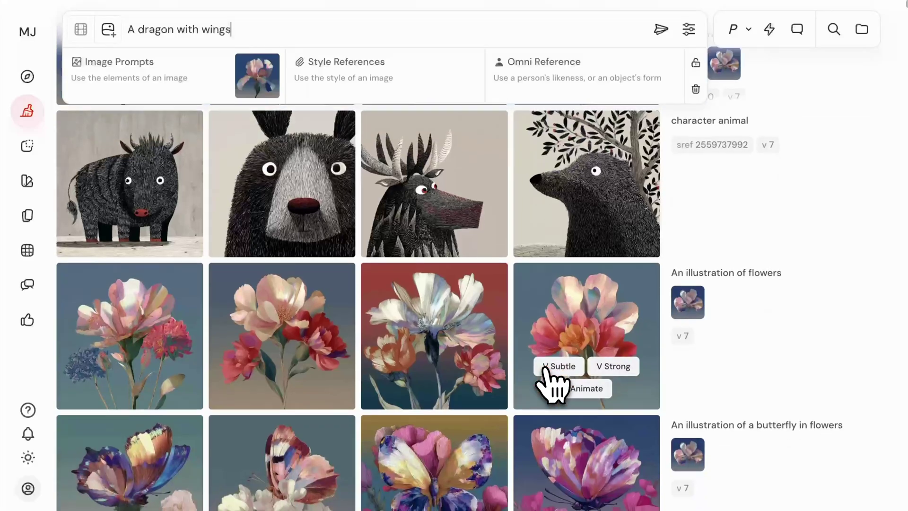
pyautogui.moveTo(314, 182); pyautogui.dragTo(273, 103)
pyautogui.press('Return')
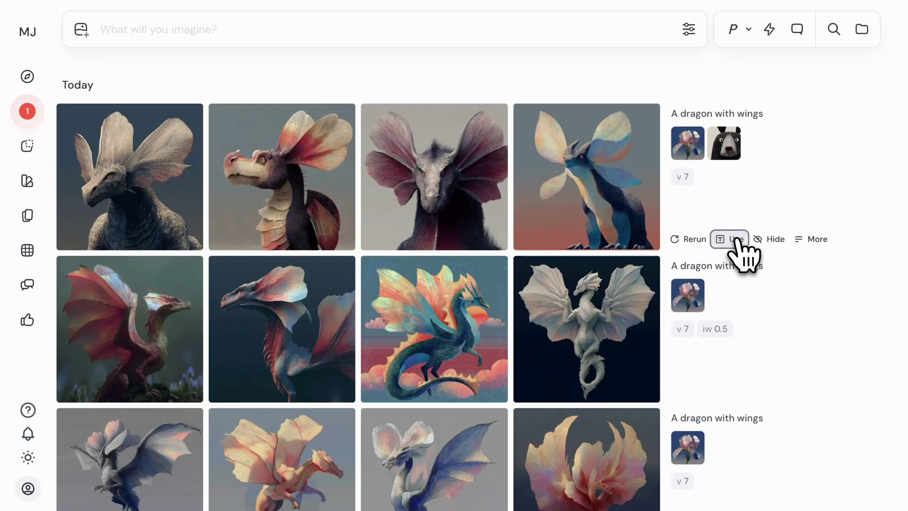
# Submit a text-free job from the iris and bear image prompts, then open the third result.
pyautogui.click(730, 238)
pyautogui.click(236, 29)
pyautogui.press('BackSpace')
pyautogui.press('BackSpace')
pyautogui.press('BackSpace')
pyautogui.press('BackSpace')
pyautogui.press('BackSpace')
pyautogui.press('BackSpace')
pyautogui.press('BackSpace')
pyautogui.press('BackSpace')
pyautogui.press('BackSpace')
pyautogui.press('BackSpace')
pyautogui.press('BackSpace')
pyautogui.press('BackSpace')
pyautogui.press('BackSpace')
pyautogui.press('BackSpace')
pyautogui.press('BackSpace')
pyautogui.press('BackSpace')
pyautogui.press('BackSpace')
pyautogui.press('BackSpace')
pyautogui.press('BackSpace')
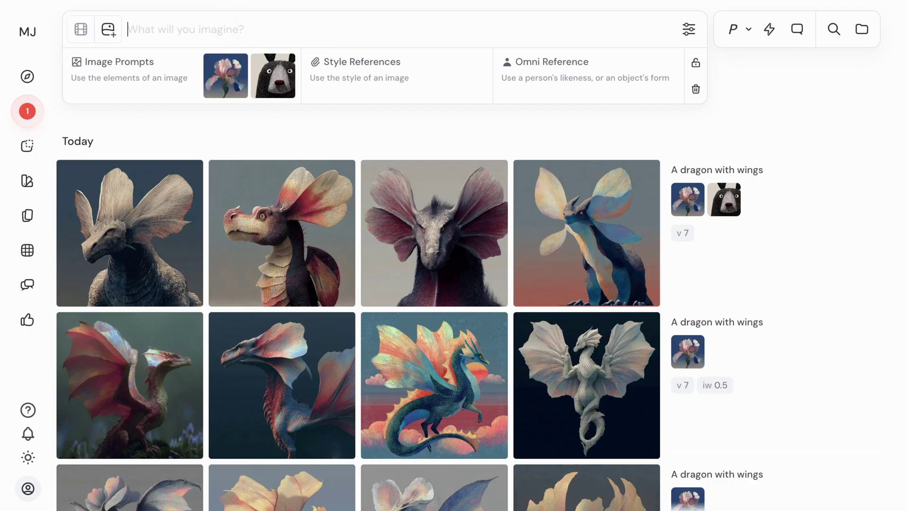
pyautogui.press('Return')
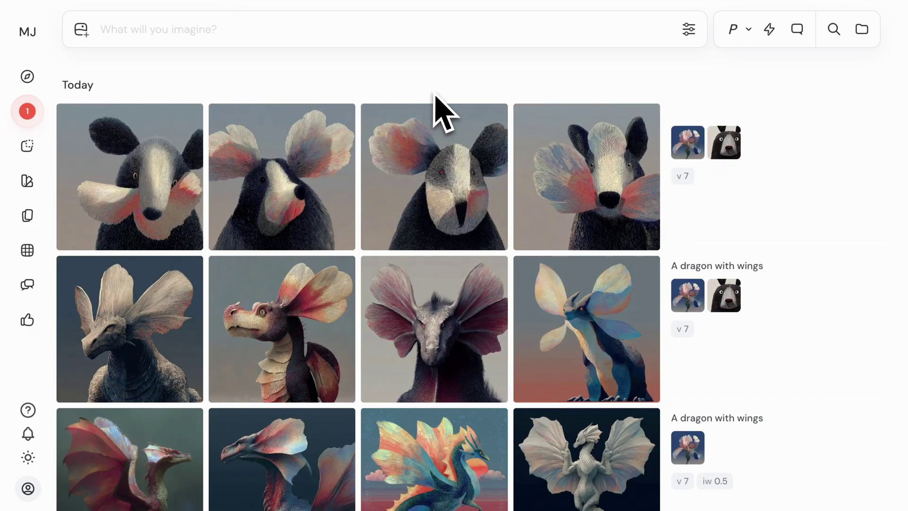
pyautogui.moveTo(435, 97)
pyautogui.click(469, 168)
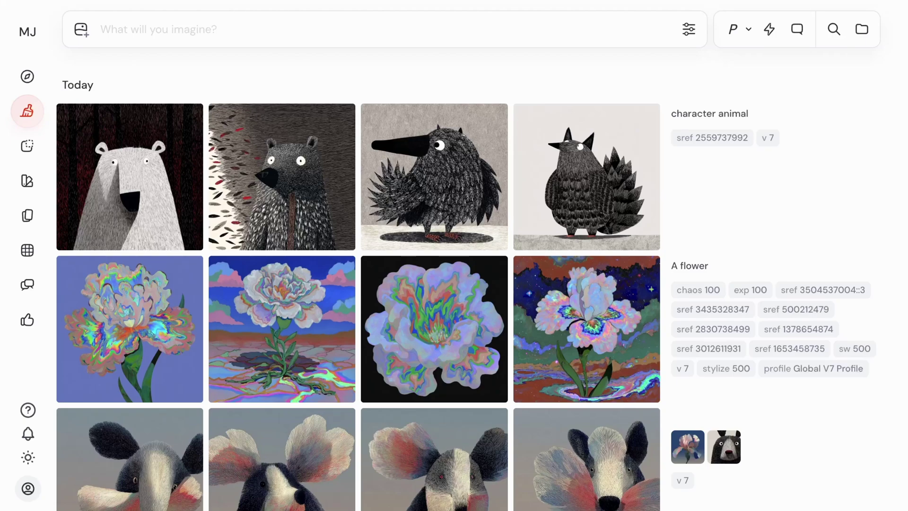
# Generate 'A cat with wings' with the spiky black creature image as style reference.
pyautogui.moveTo(586, 170); pyautogui.dragTo(482, 77)
pyautogui.click(142, 29)
pyautogui.write('A')
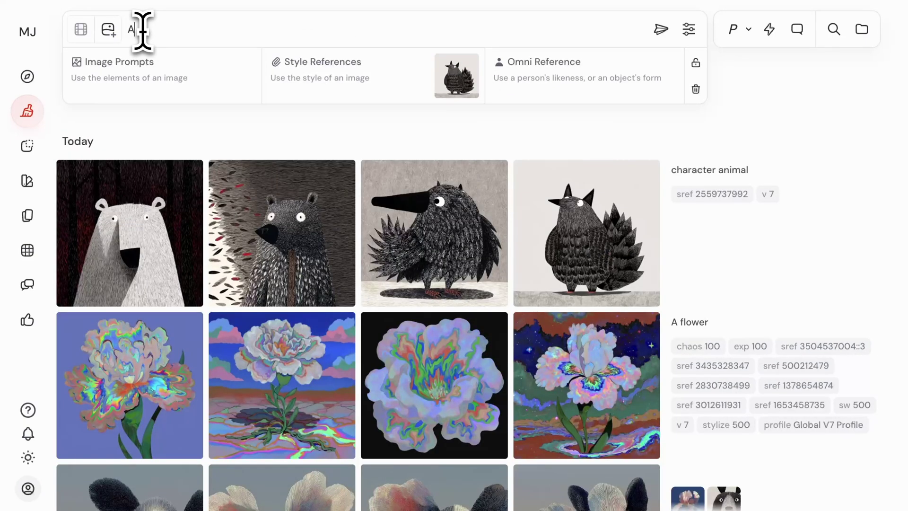
pyautogui.write(' cat with wings')
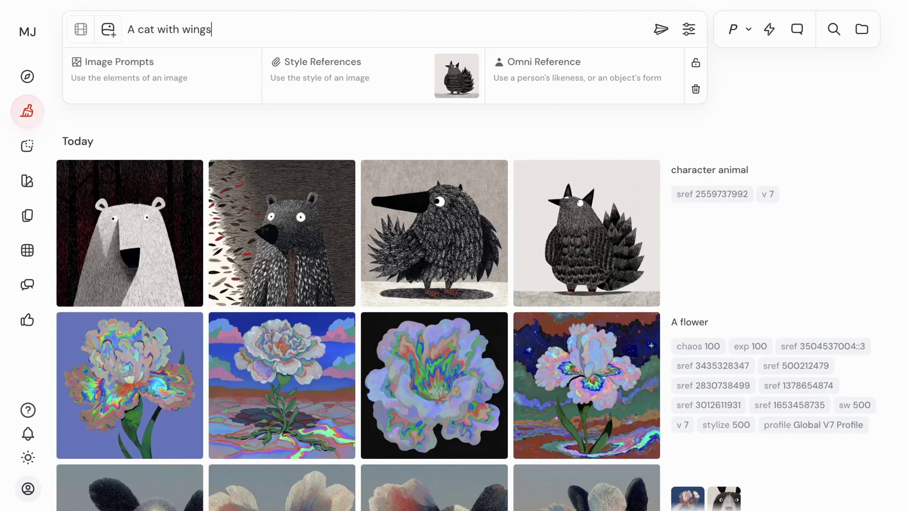
pyautogui.press('Return')
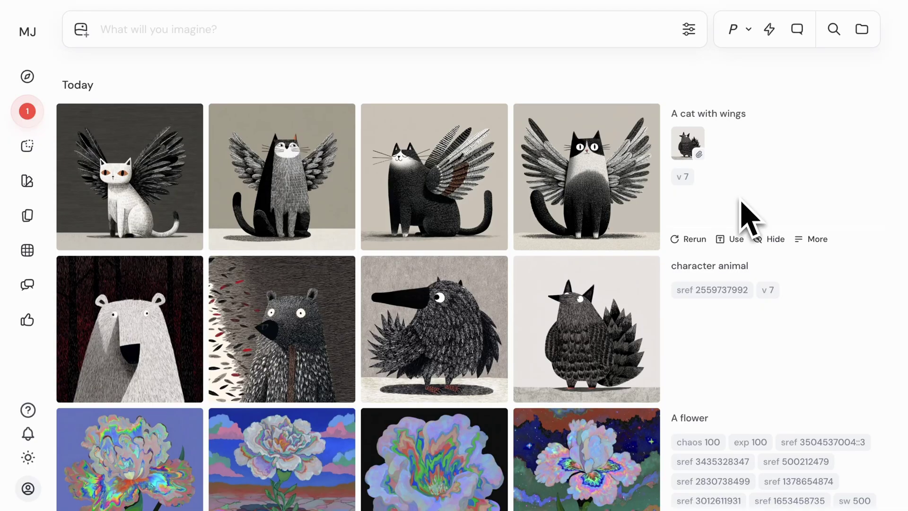
# Rerun the cat prompt with the iris flower image added as a second style reference.
pyautogui.click(733, 239)
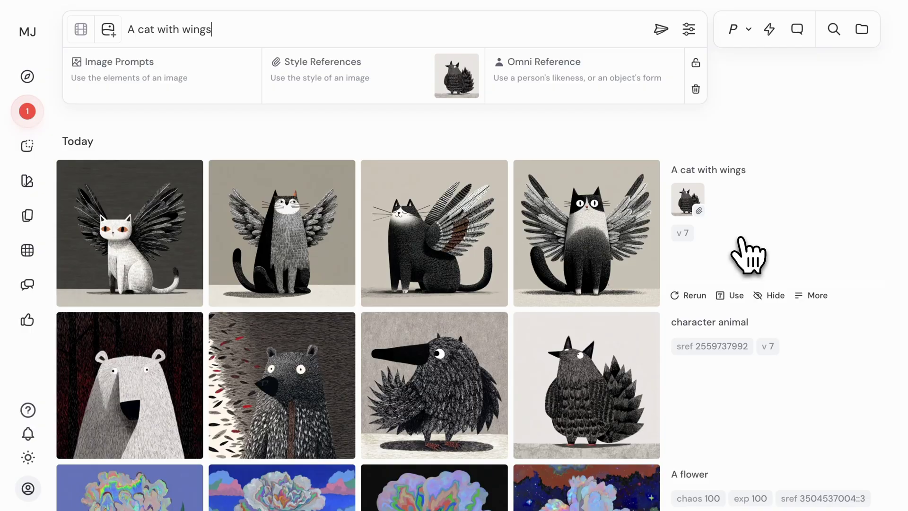
pyautogui.moveTo(618, 486); pyautogui.dragTo(449, 85)
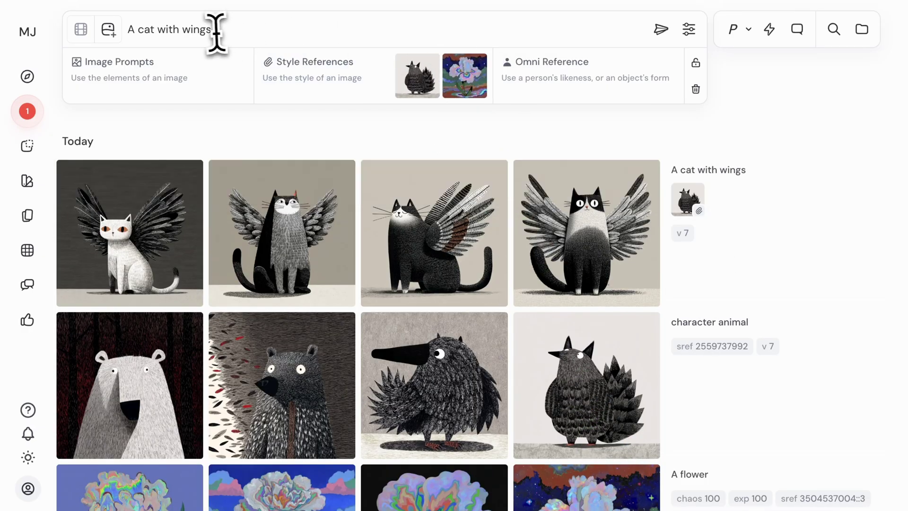
pyautogui.press('Return')
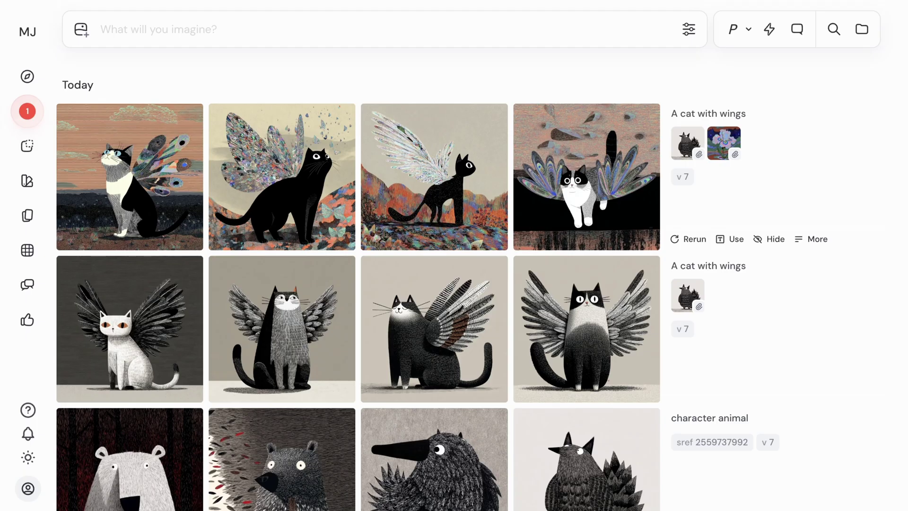
# Rerun 'A cat with wings' with both style references at --sw 500.
pyautogui.click(736, 239)
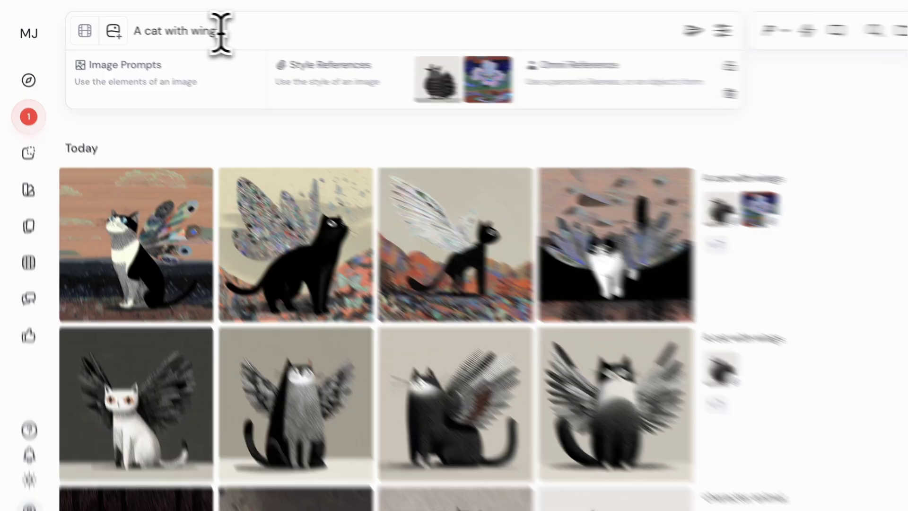
pyautogui.write('--sw 500')
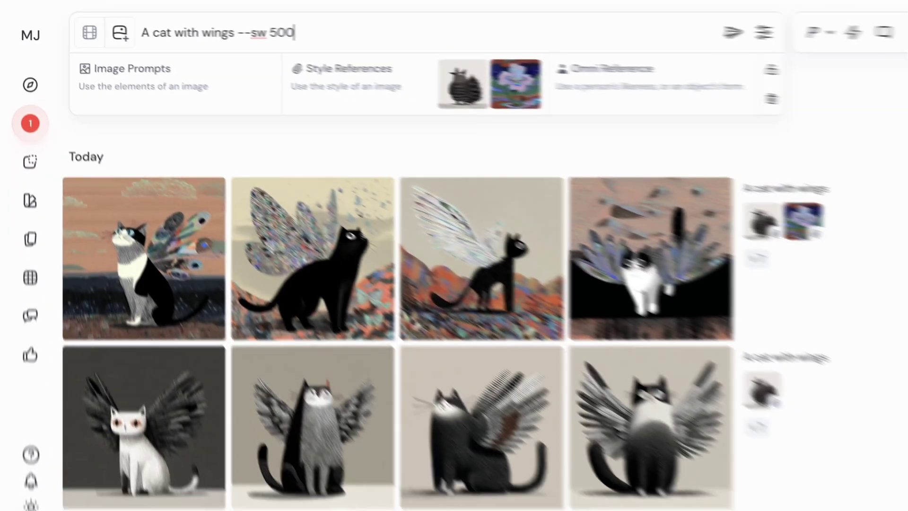
pyautogui.press('Return')
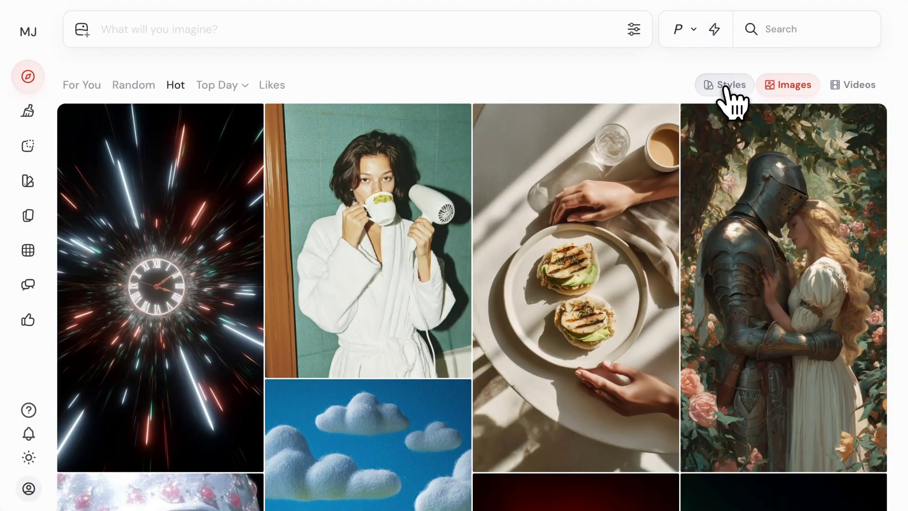
# Among today's top Explore styles, search '3D' and like style sref 97244336.
pyautogui.click(725, 87)
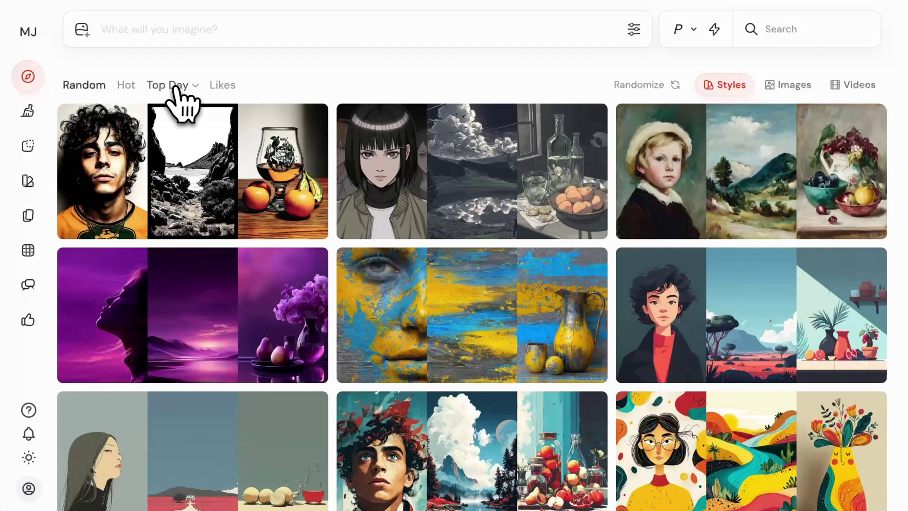
pyautogui.click(176, 88)
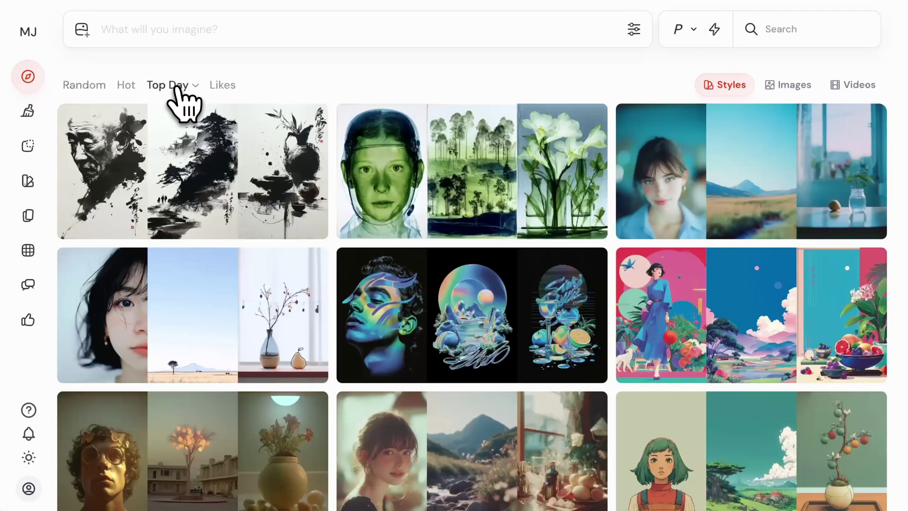
pyautogui.click(768, 31)
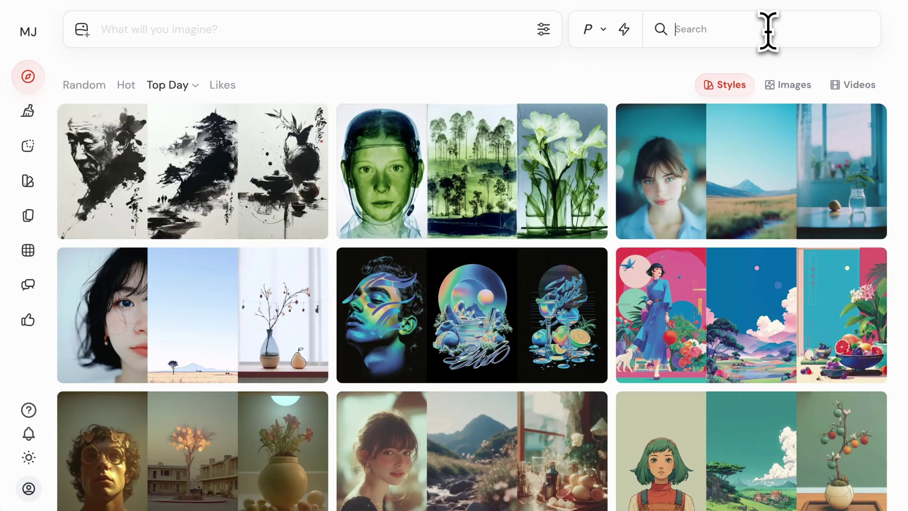
pyautogui.write('3D')
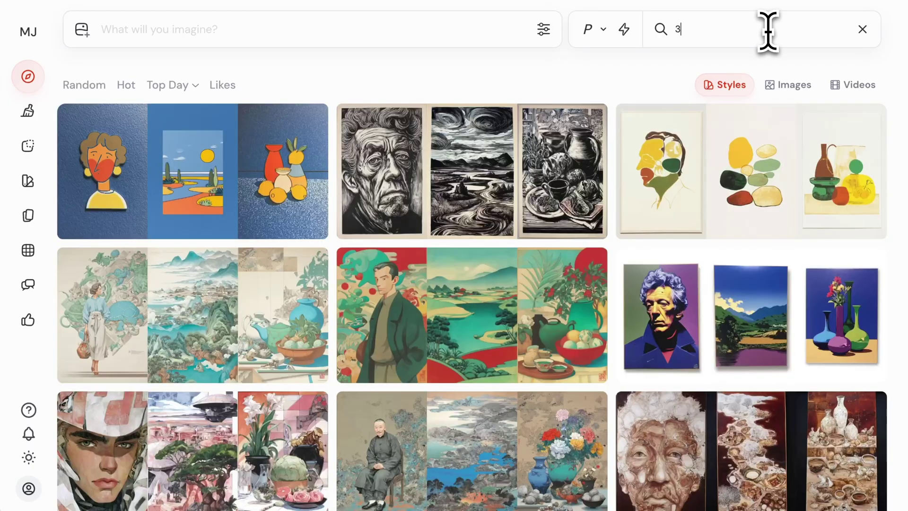
pyautogui.moveTo(869, 362)
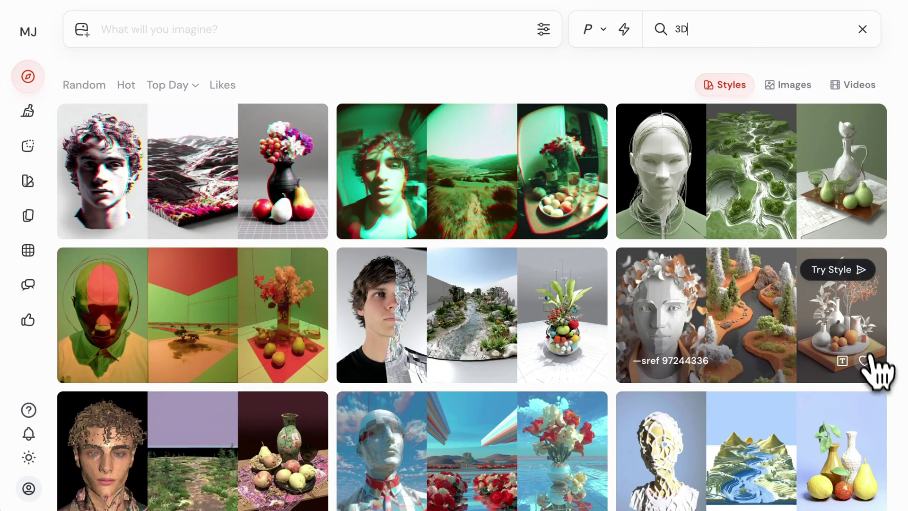
pyautogui.click(865, 361)
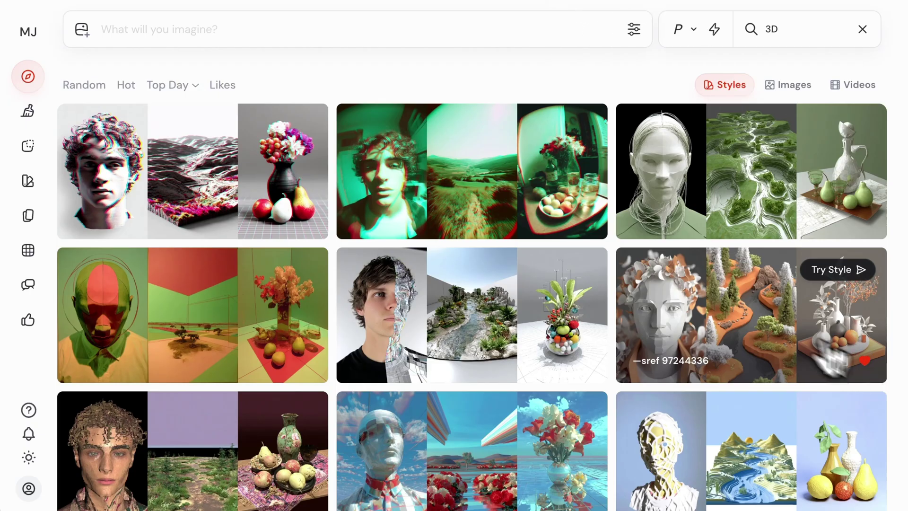
# From the liked styles, generate 'A cat --sref 92404277'.
pyautogui.click(231, 84)
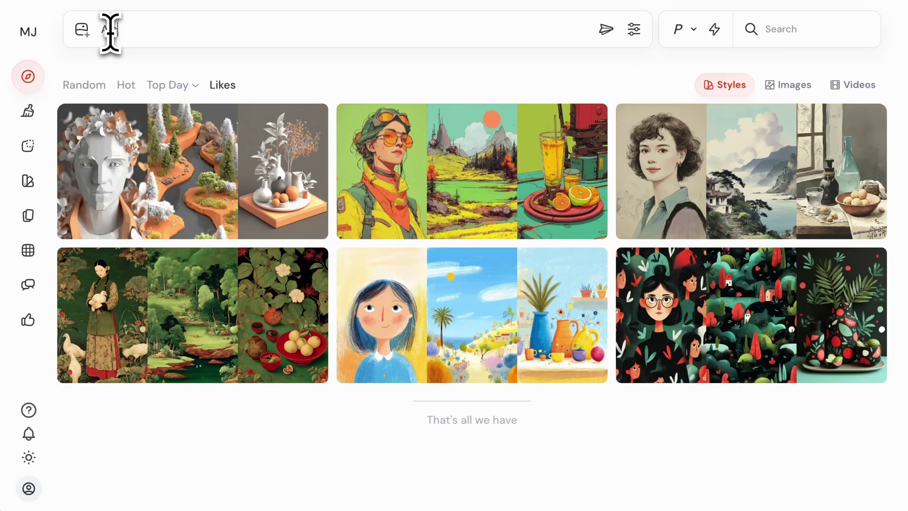
pyautogui.moveTo(442, 166)
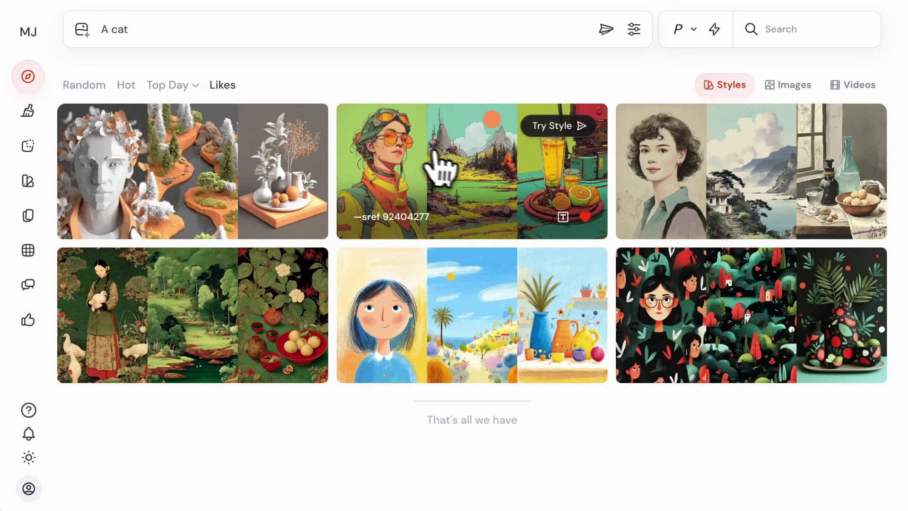
pyautogui.click(567, 134)
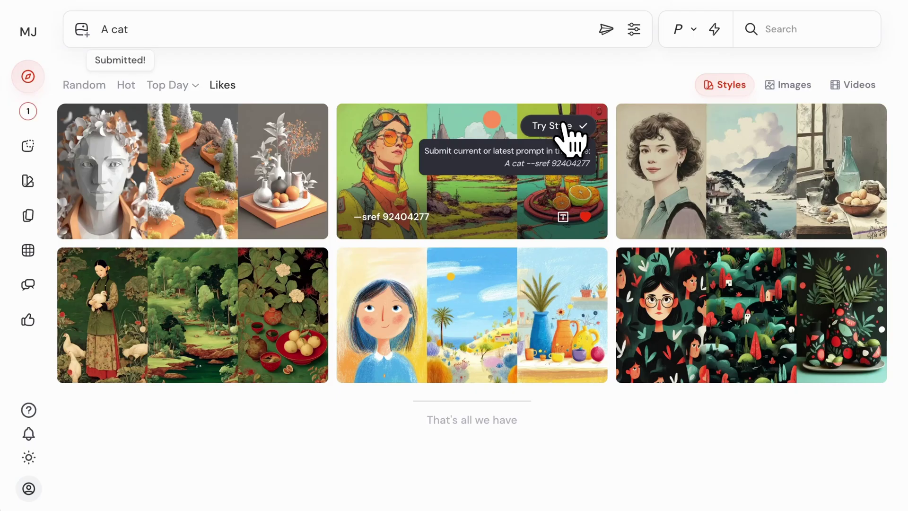
# View the finished 'A cat' job on Create and add its sref code to the prompt.
pyautogui.click(36, 111)
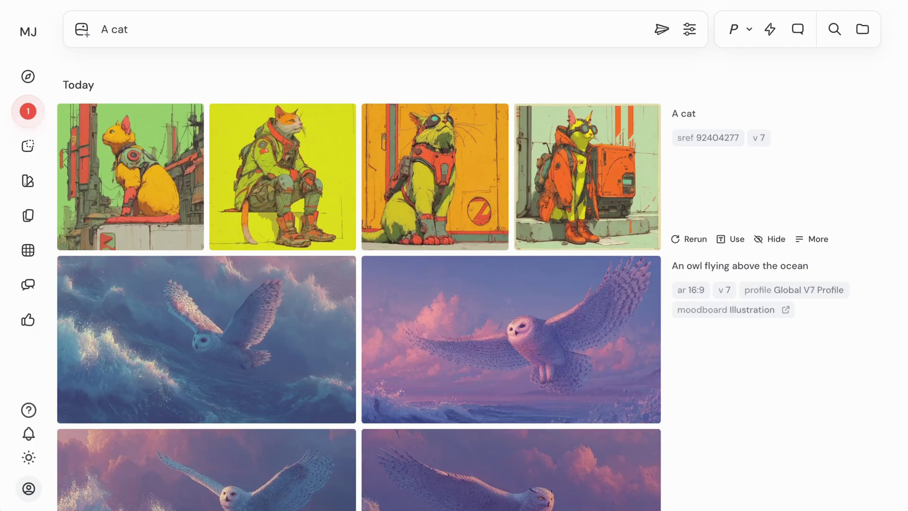
pyautogui.click(723, 141)
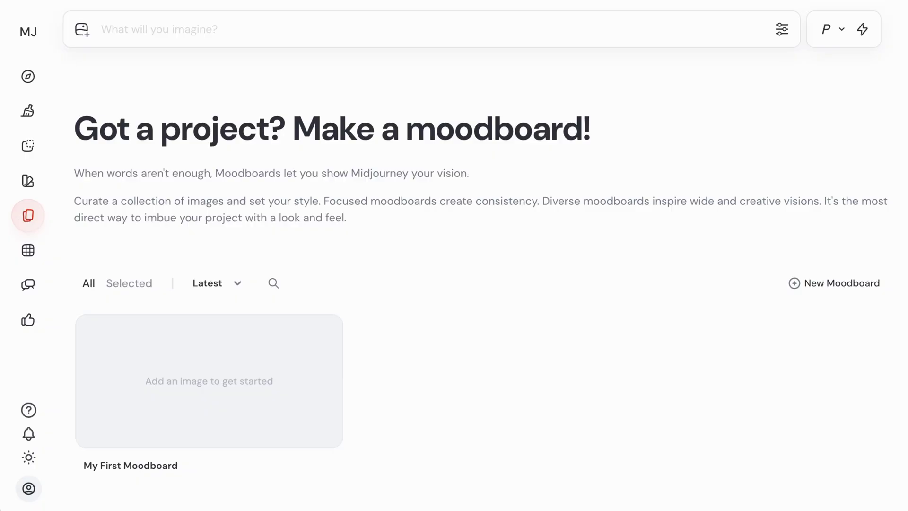
# Add seven flying owl images from the gallery to My First Moodboard.
pyautogui.click(314, 327)
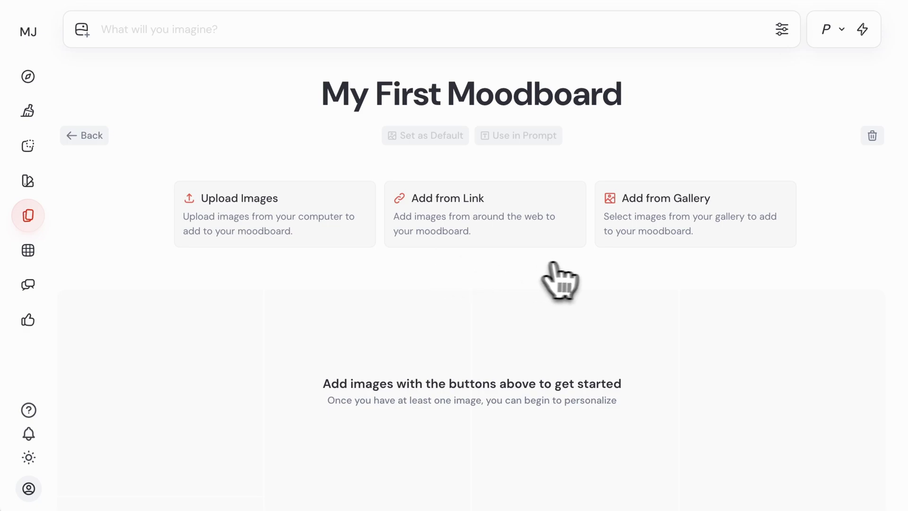
pyautogui.click(626, 256)
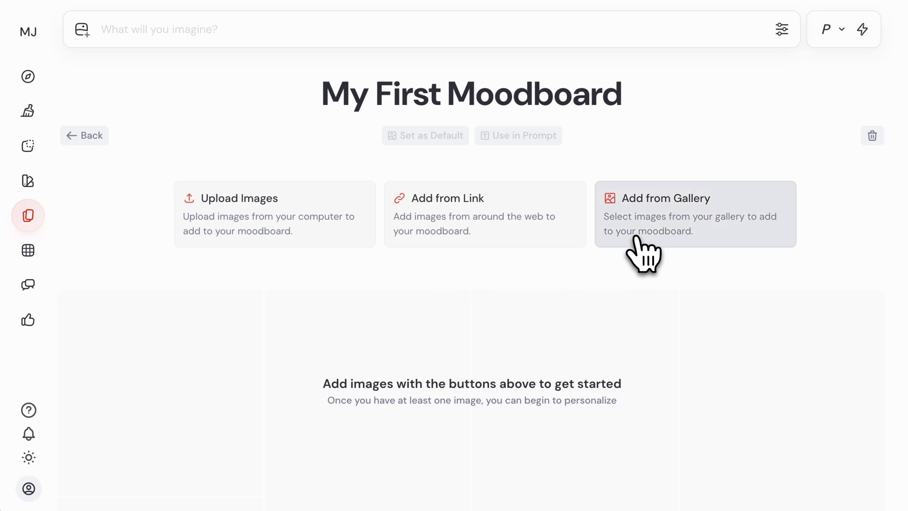
pyautogui.click(634, 239)
pyautogui.click(635, 237)
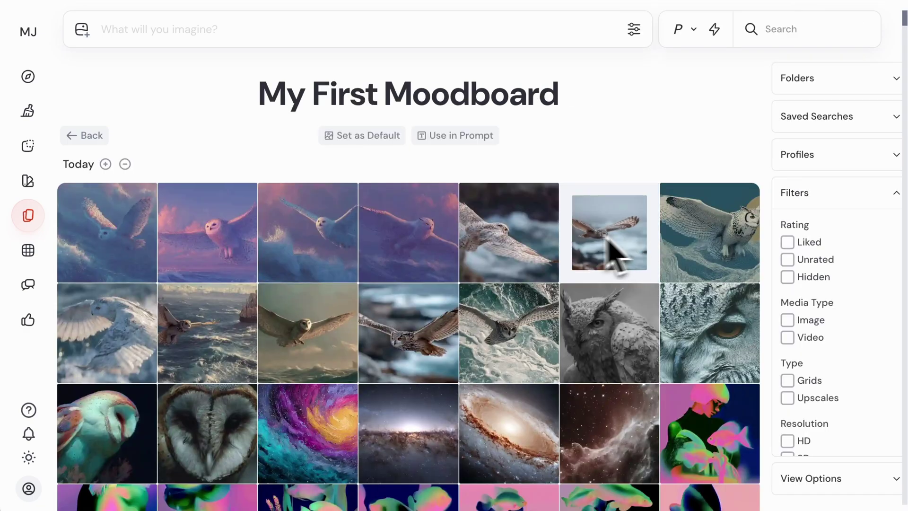
pyautogui.click(545, 251)
pyautogui.click(437, 244)
pyautogui.click(354, 263)
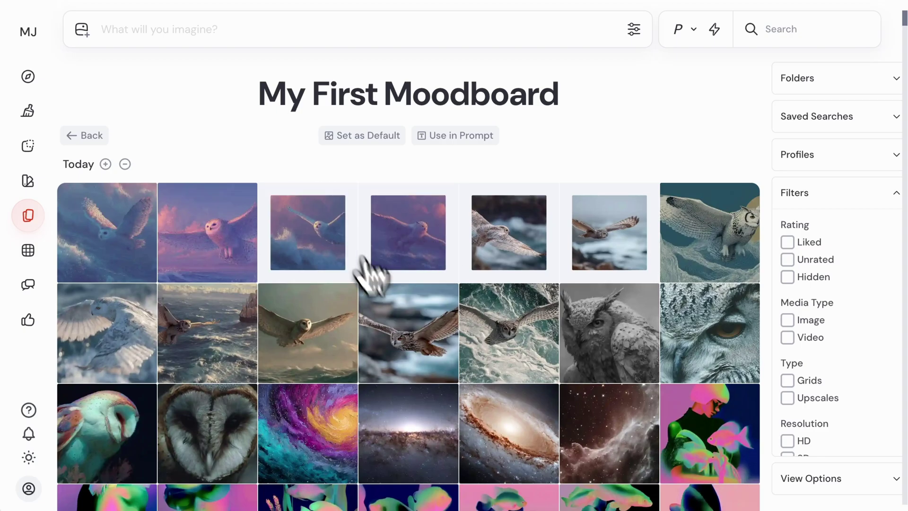
pyautogui.click(234, 275)
pyautogui.click(135, 277)
pyautogui.click(86, 135)
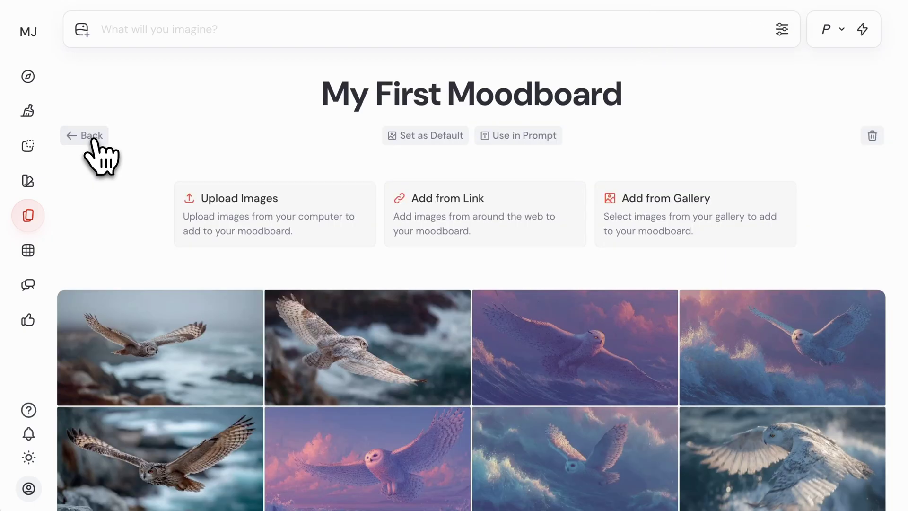
# Generate 'A dragon flying above the ocean' with My First Moodboard's --p code.
pyautogui.click(508, 141)
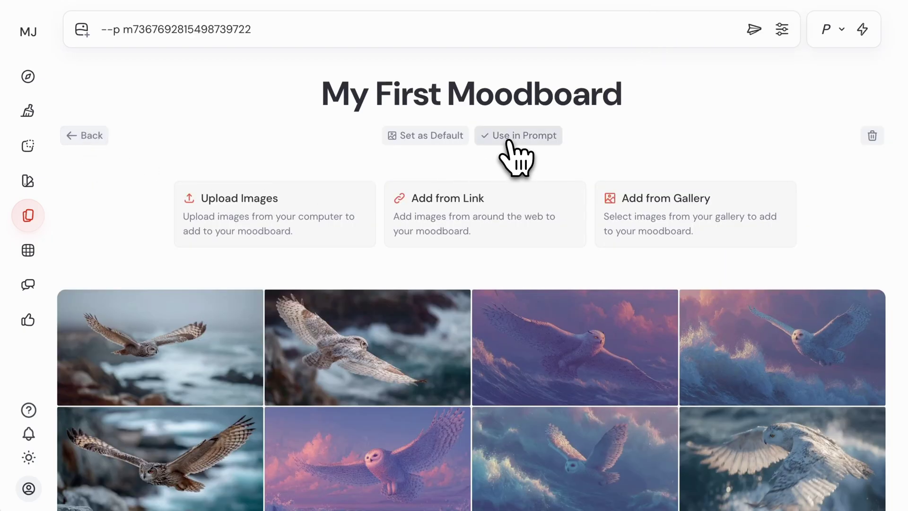
pyautogui.click(102, 30)
pyautogui.write('A dragon flying ab')
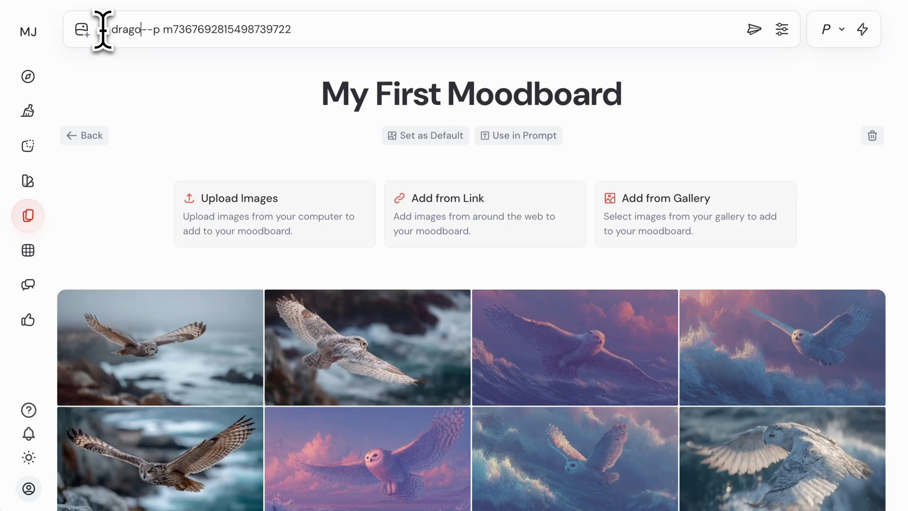
pyautogui.write('ove the ocean')
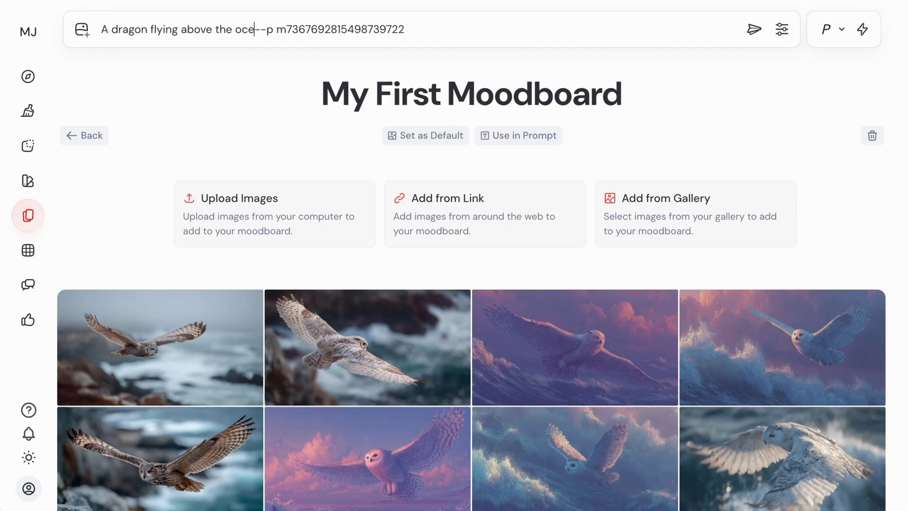
pyautogui.press('Return')
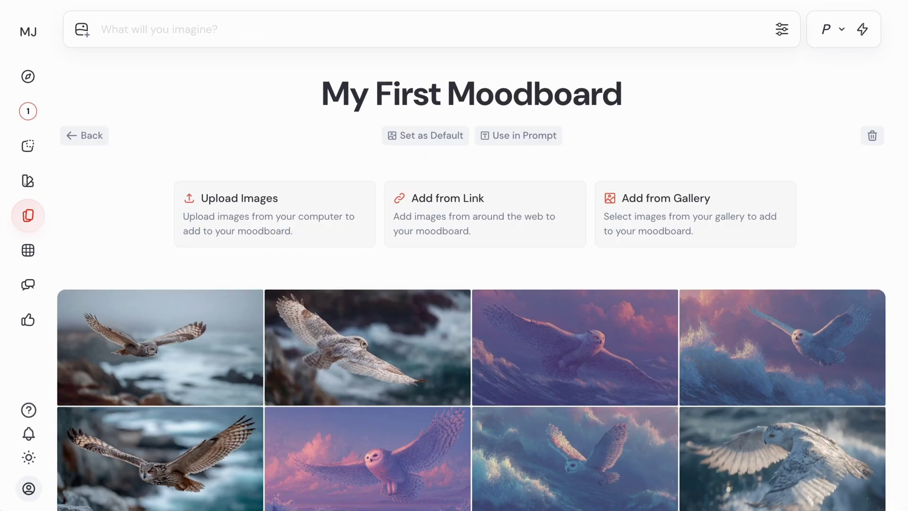
pyautogui.click(39, 111)
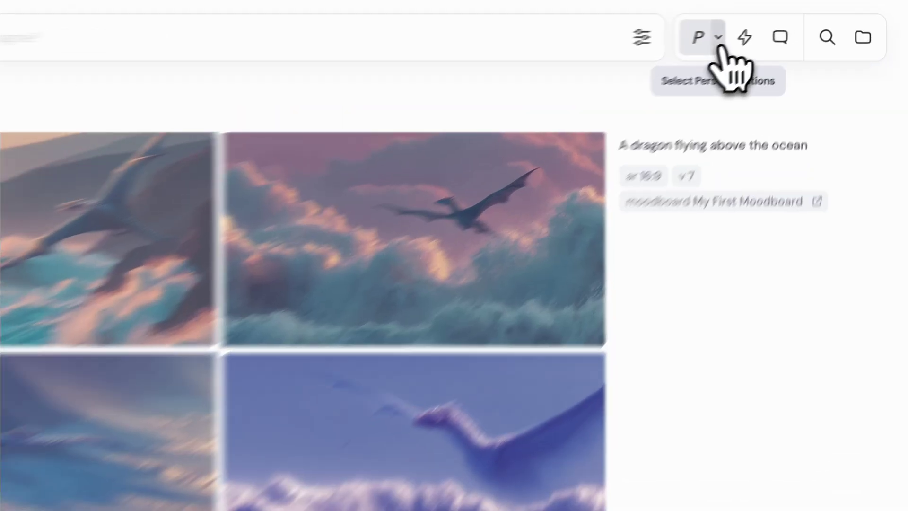
# Switch Personalize on and enable My First Moodboard, Film Style and Film Style (Retro).
pyautogui.click(749, 30)
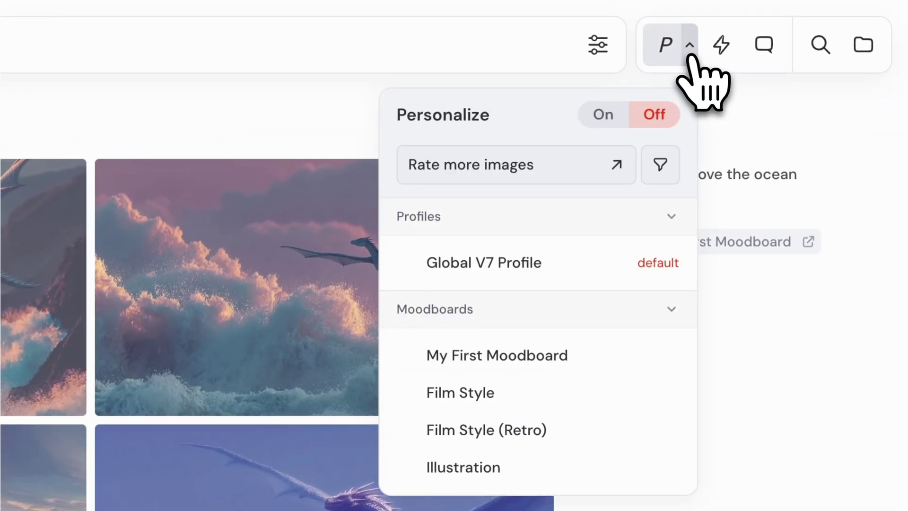
pyautogui.click(615, 113)
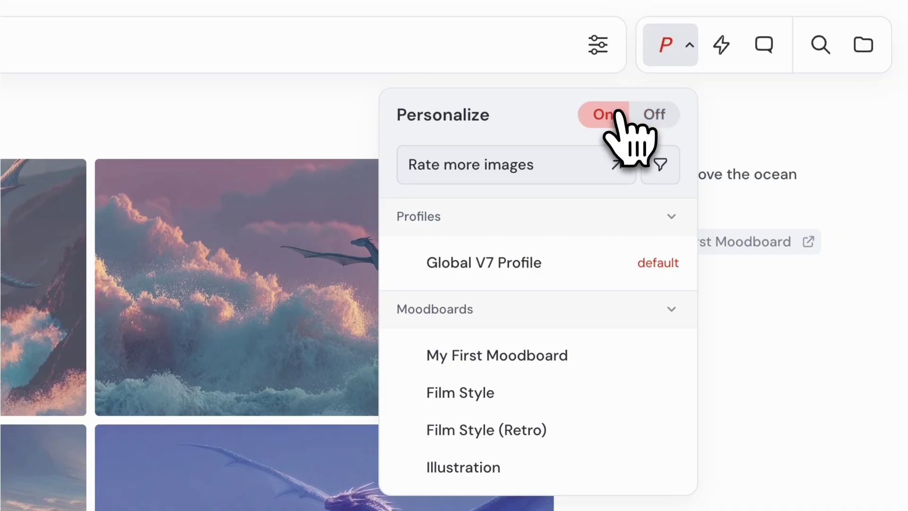
pyautogui.click(563, 356)
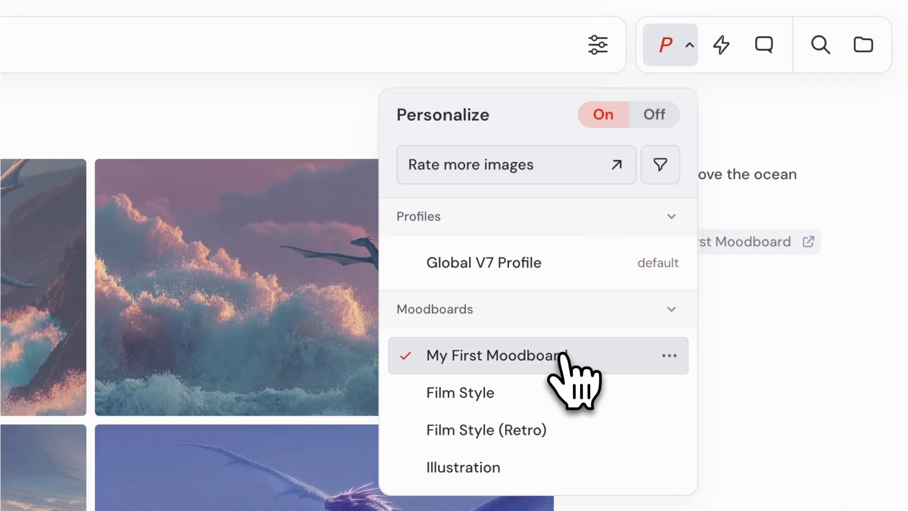
pyautogui.click(556, 392)
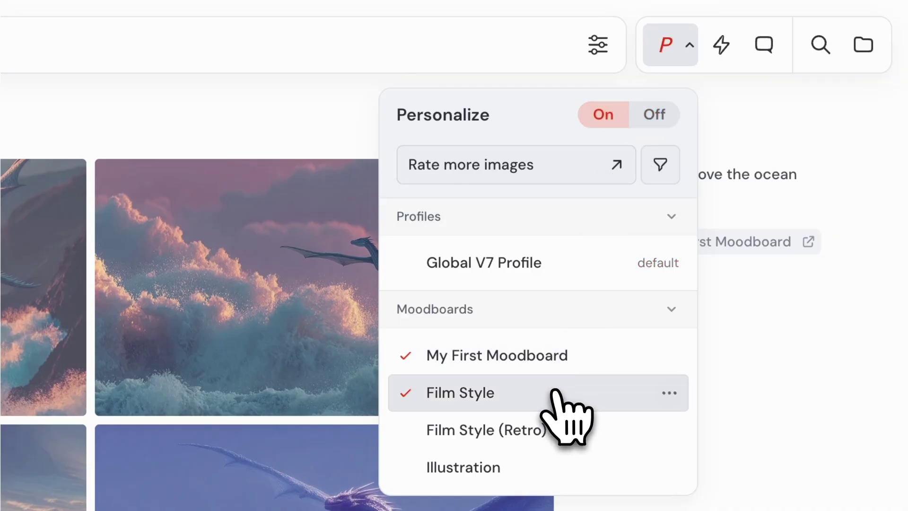
pyautogui.click(551, 426)
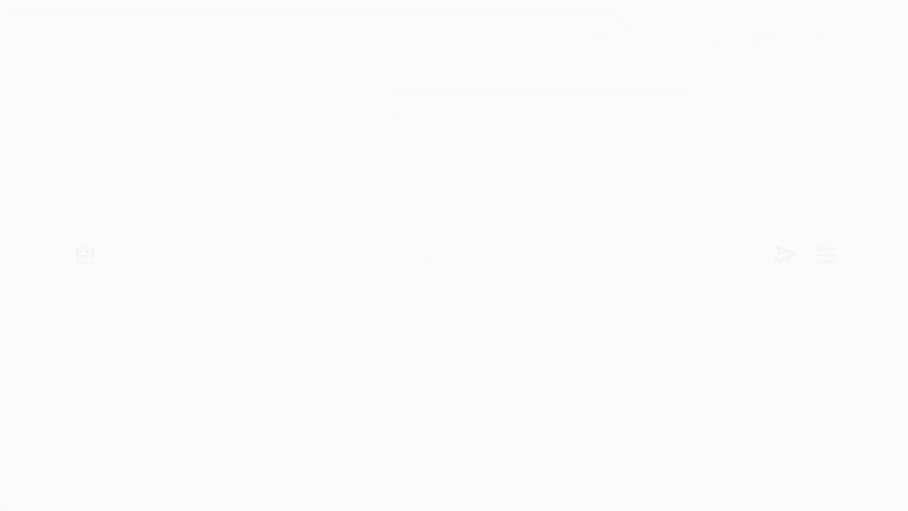
# Enter 'A dinosaur --profile e8dmszf --s 0' and raise Stylization to 8.
pyautogui.write('A dinosaur -')
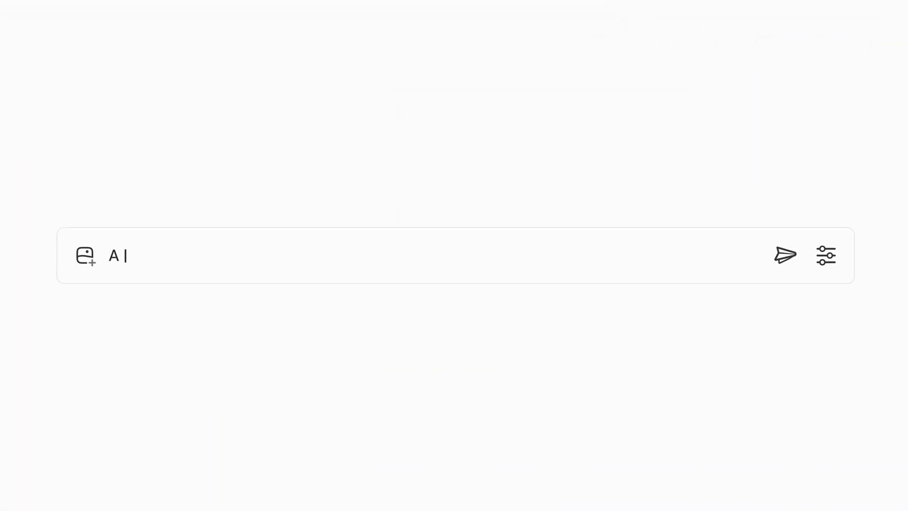
pyautogui.write('-profile e8dmszf --s 0')
pyautogui.moveTo(241, 420); pyautogui.dragTo(674, 421)
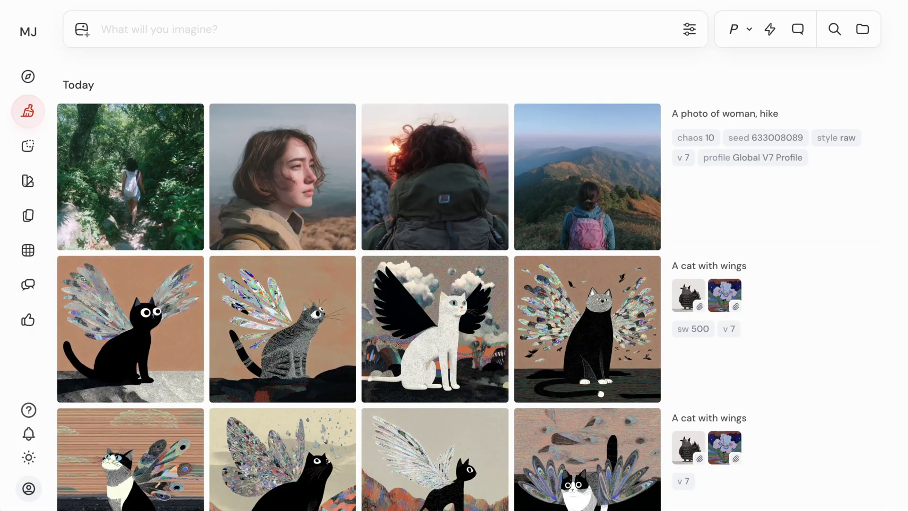
# Describe the woman portrait, select the second description's opening, and set the portrait as Omni Reference.
pyautogui.moveTo(284, 90)
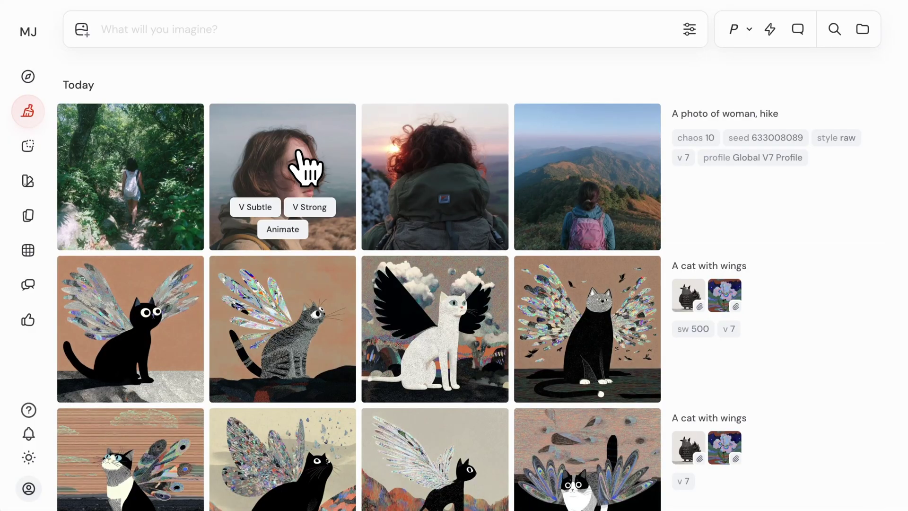
pyautogui.moveTo(303, 173); pyautogui.dragTo(351, 162)
pyautogui.moveTo(221, 116); pyautogui.dragTo(246, 189)
pyautogui.hotkey('ctrl', 'c')
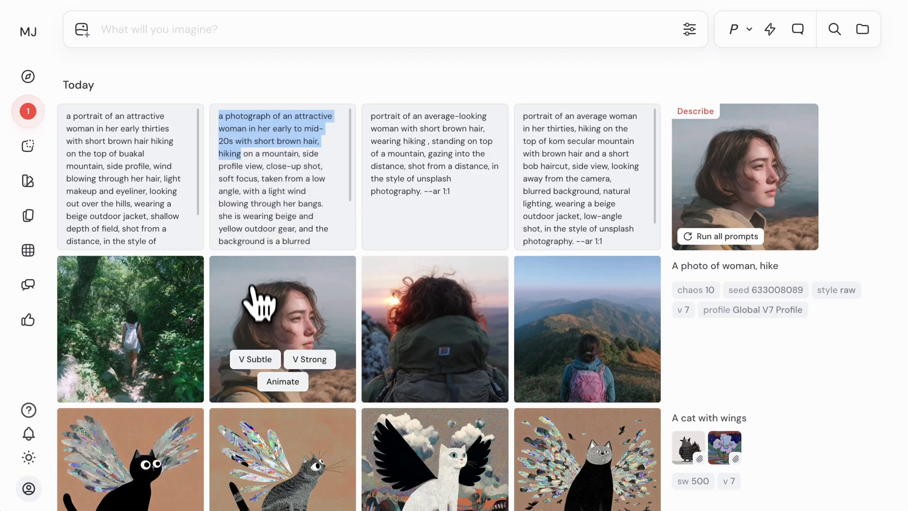
pyautogui.moveTo(253, 307); pyautogui.dragTo(572, 101)
# Submit the pasted photograph description, then reload the job and open its omni strength setting.
pyautogui.hotkey('ctrl', 'v')
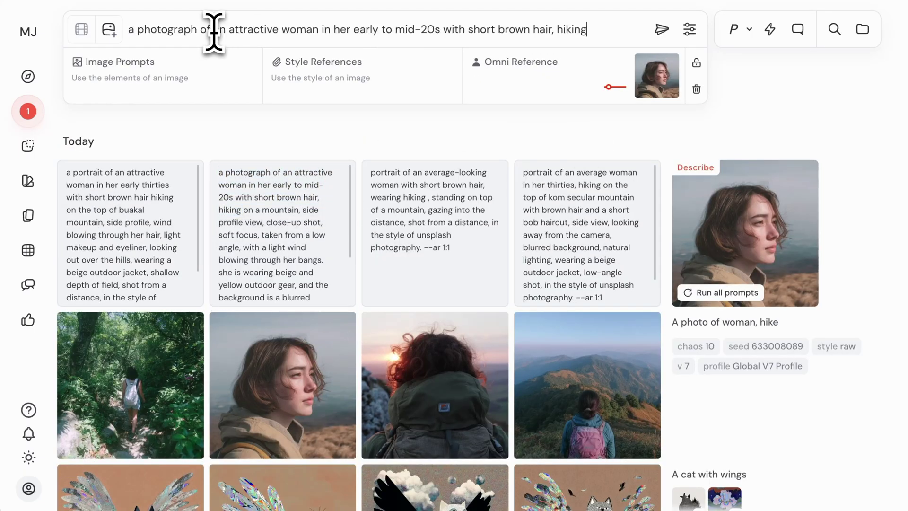
pyautogui.press('Return')
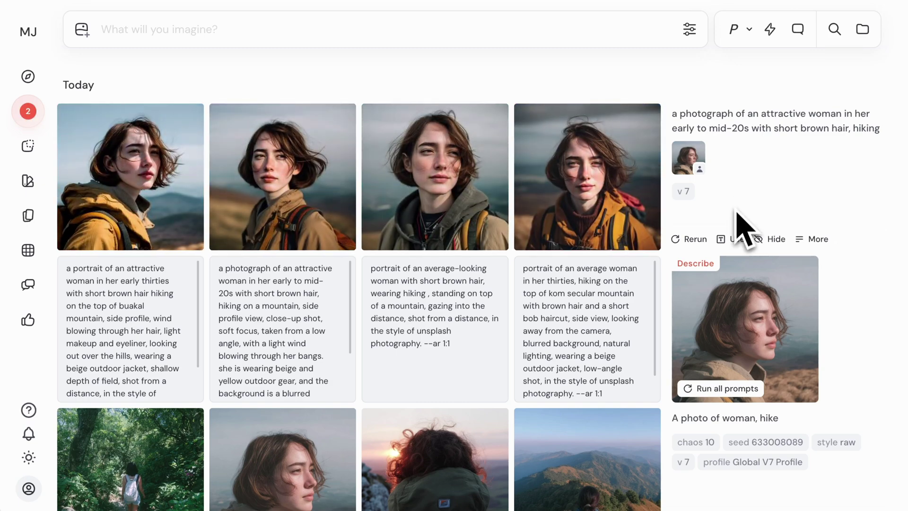
pyautogui.click(732, 238)
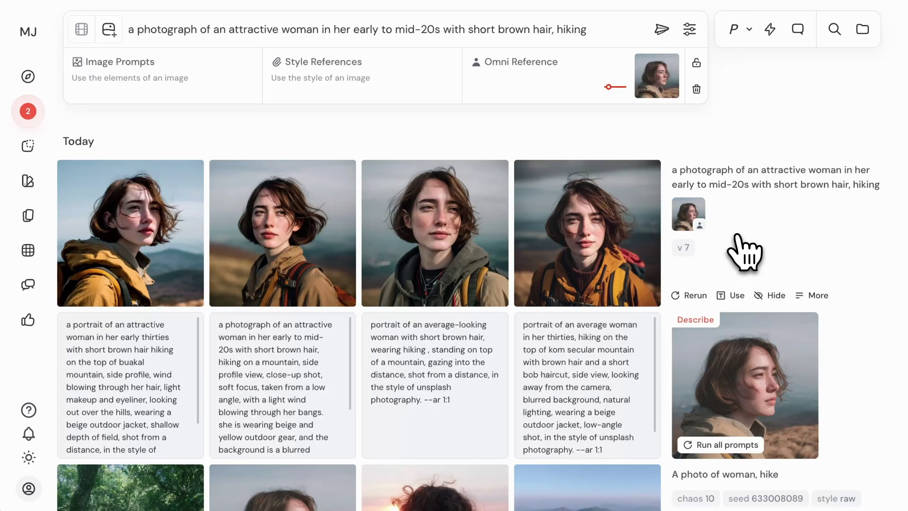
pyautogui.click(620, 90)
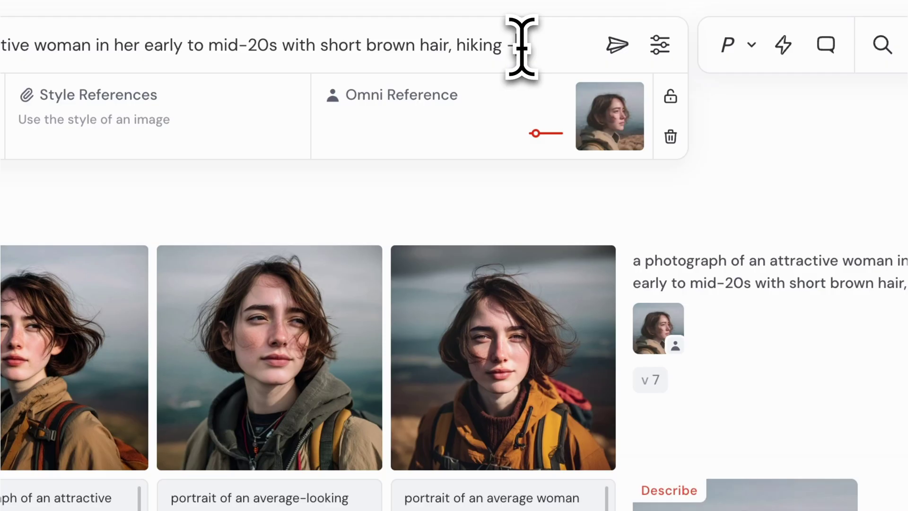
# Submit the prompt at --ow 400, then resubmit as 'an illustration' at --ow 25.
pyautogui.write('-ow')
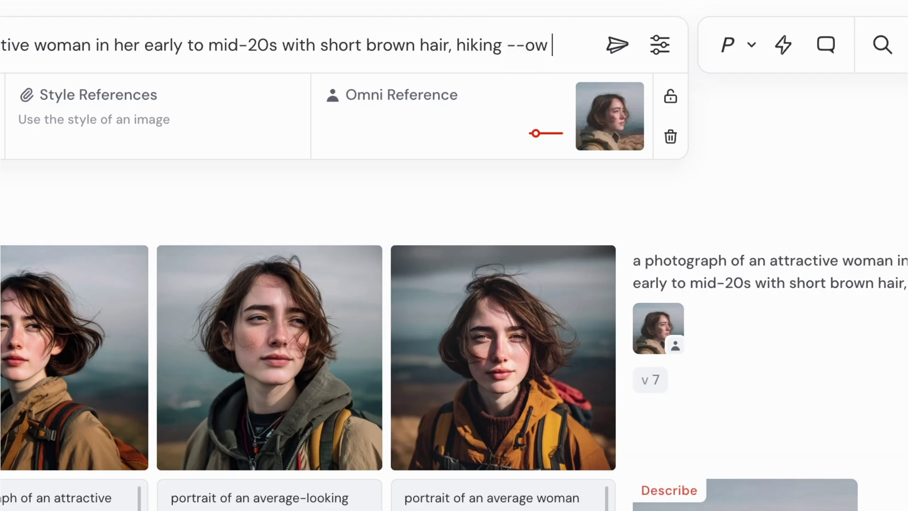
pyautogui.write(' 400')
pyautogui.press('Return')
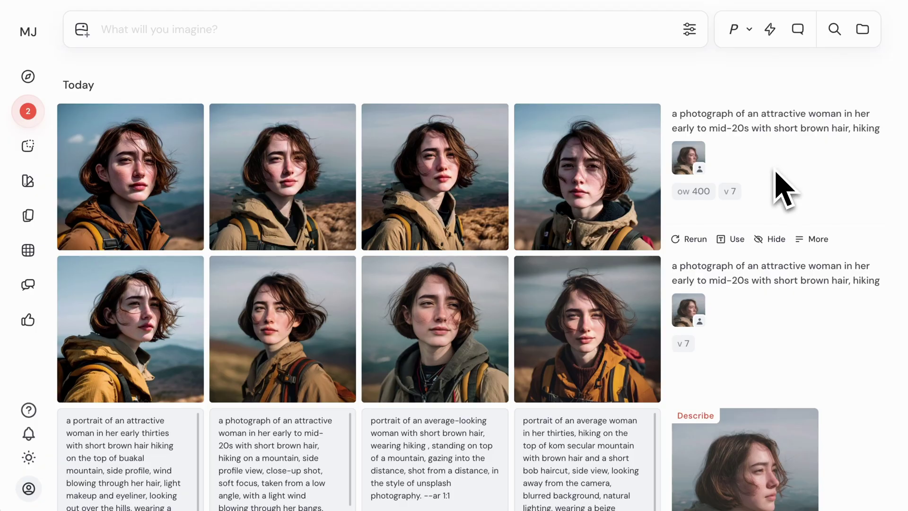
pyautogui.click(737, 239)
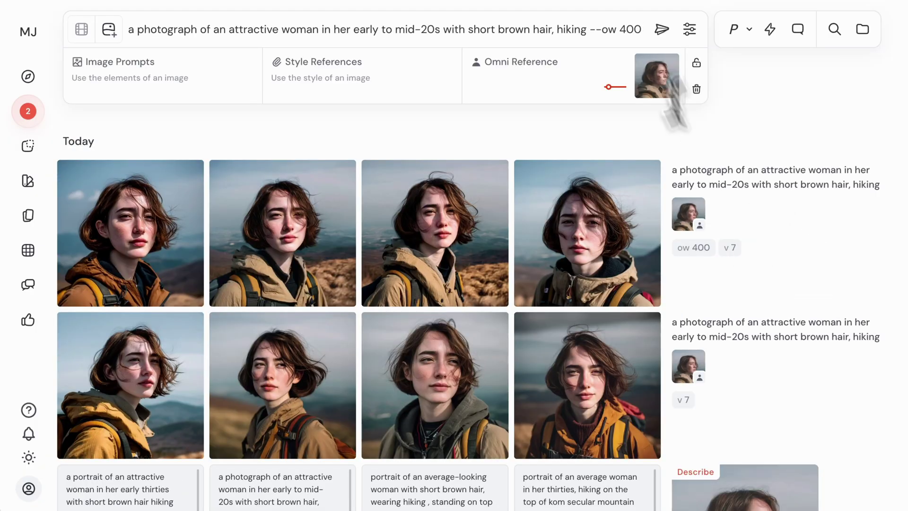
pyautogui.write('25')
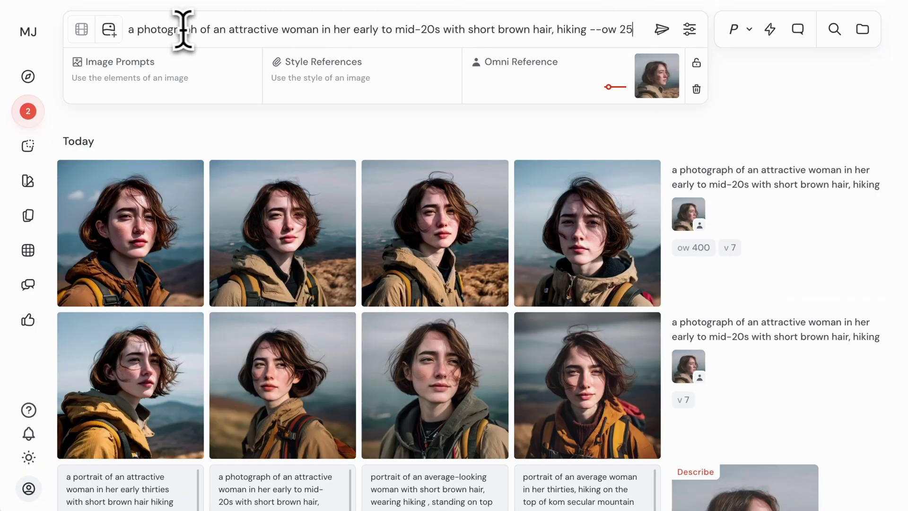
pyautogui.doubleClick(195, 29)
pyautogui.write('p')
pyautogui.press('BackSpace')
pyautogui.press('BackSpace')
pyautogui.write('n illustration')
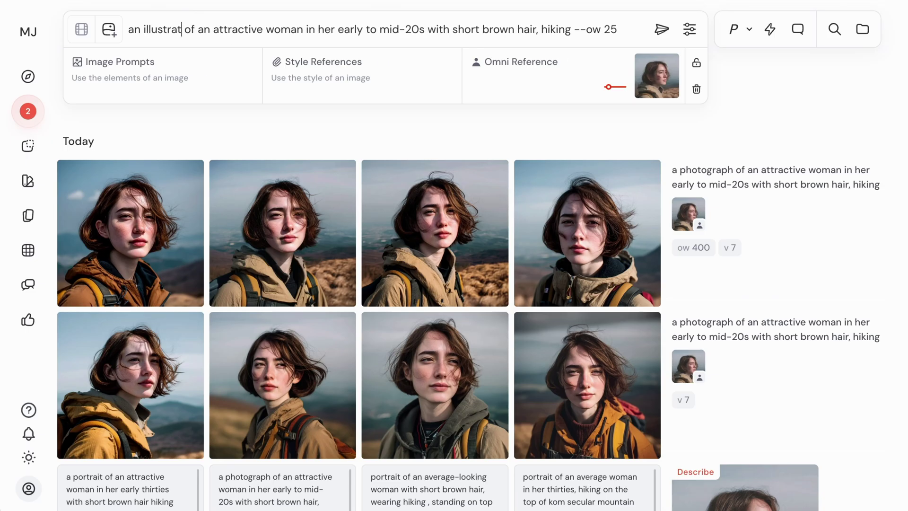
pyautogui.press('Return')
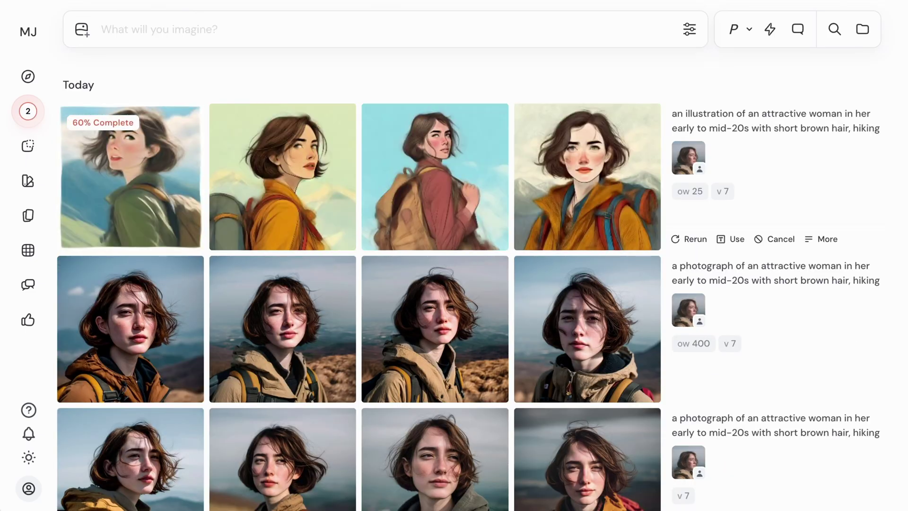